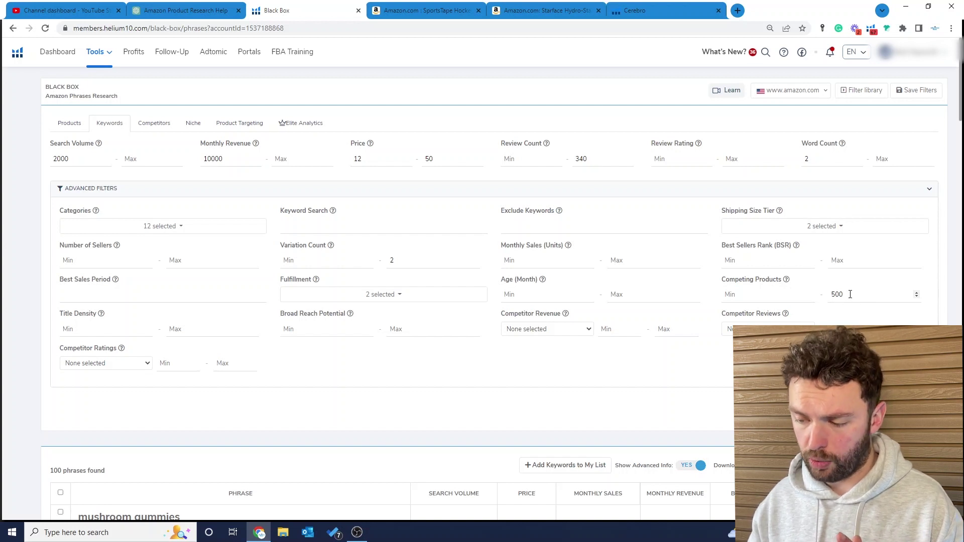
left_click(384, 295)
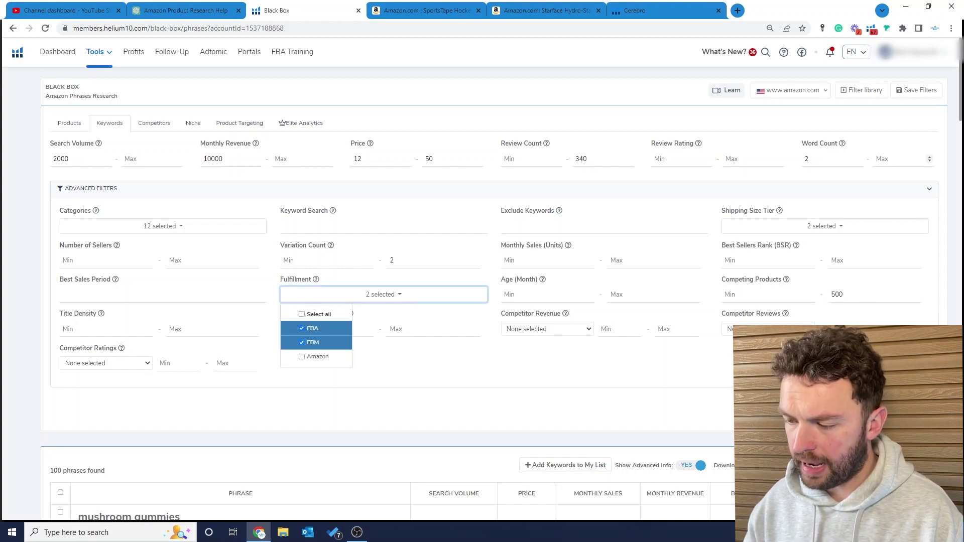
left_click(838, 231)
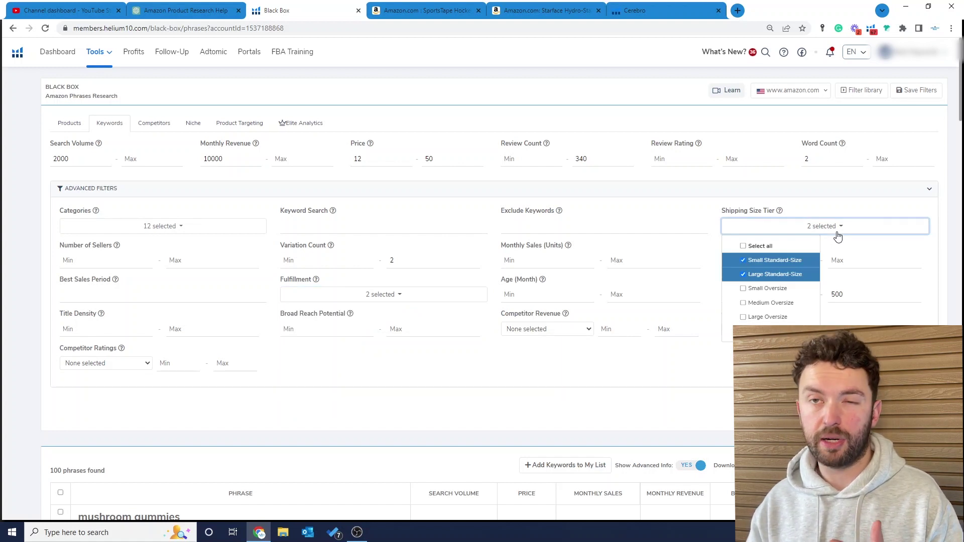
left_click(837, 233)
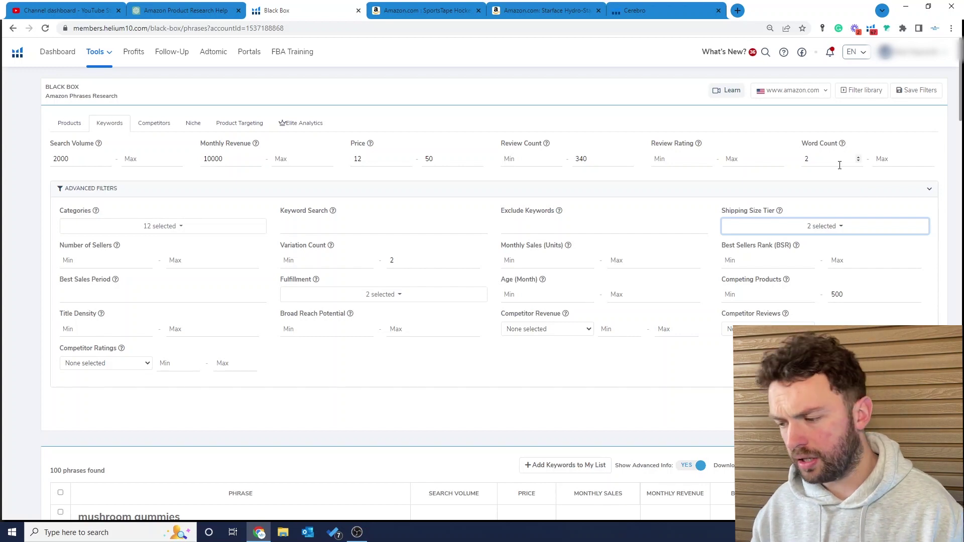
scroll(839, 165, "down", 2)
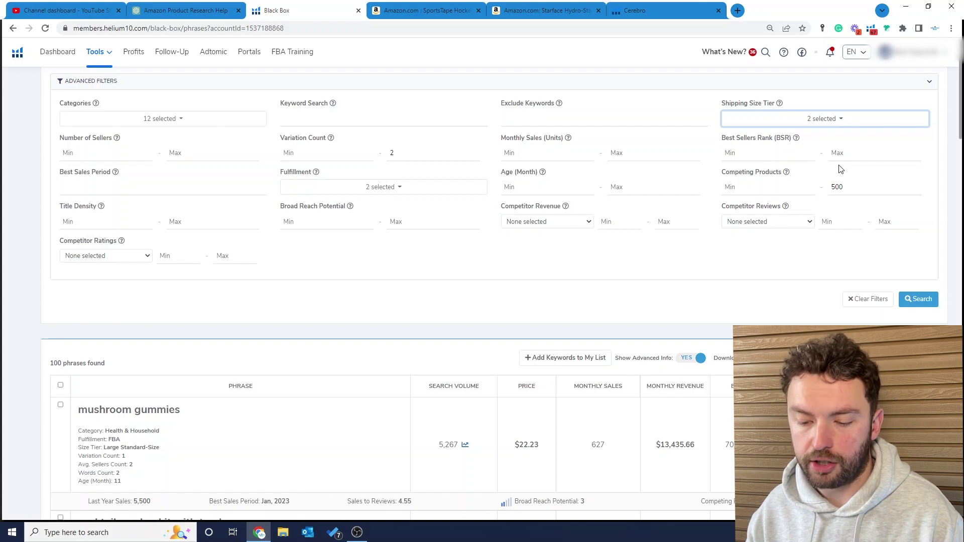
Step: Scroll the Black Box results and highlight the clear hockey tape and star patches for pimples phrases
scroll(784, 122, "down", 12)
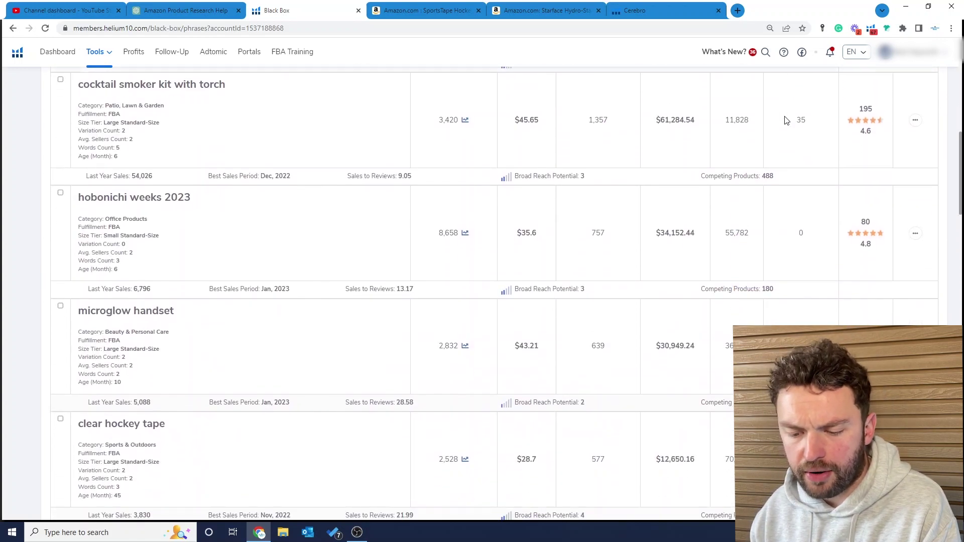
scroll(786, 120, "down", 2)
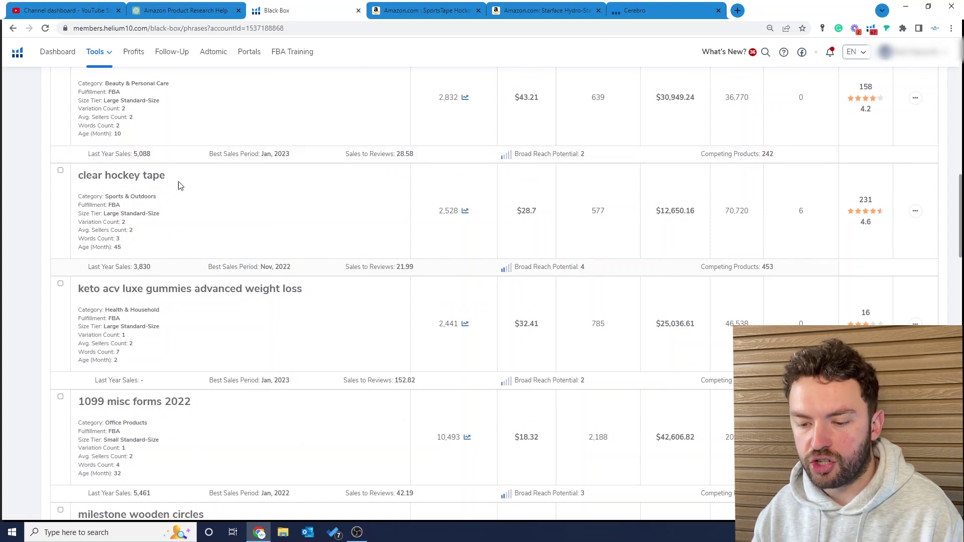
left_click_drag(173, 185, 79, 185)
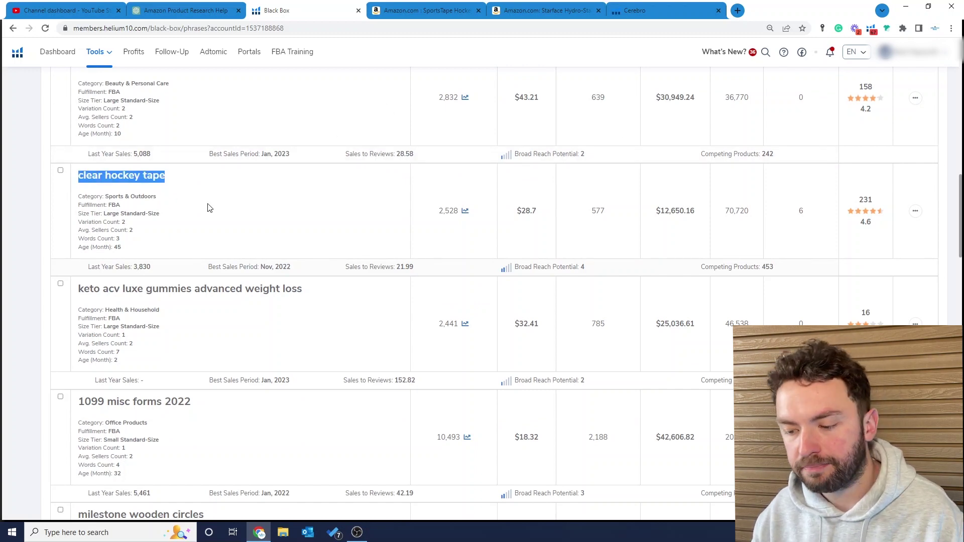
scroll(209, 208, "down", 8)
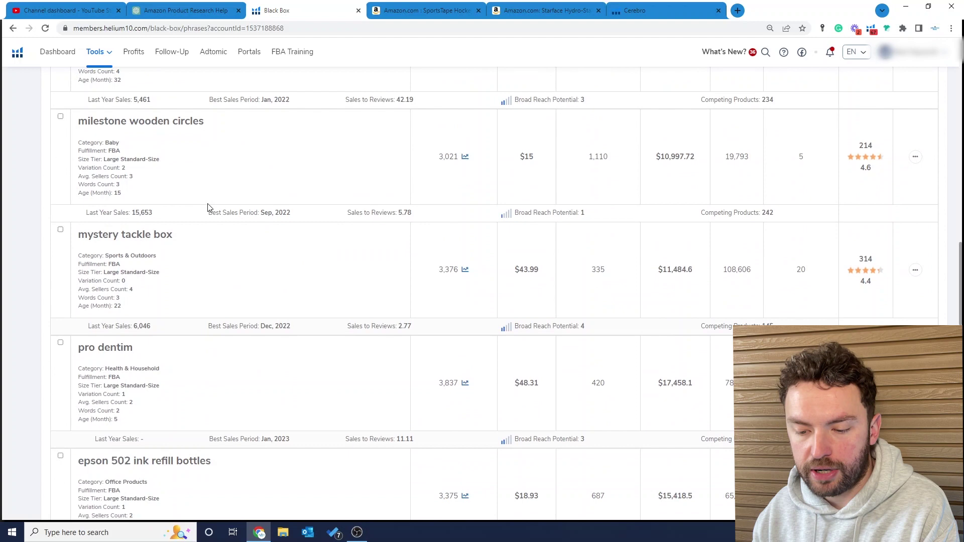
scroll(210, 208, "down", 8)
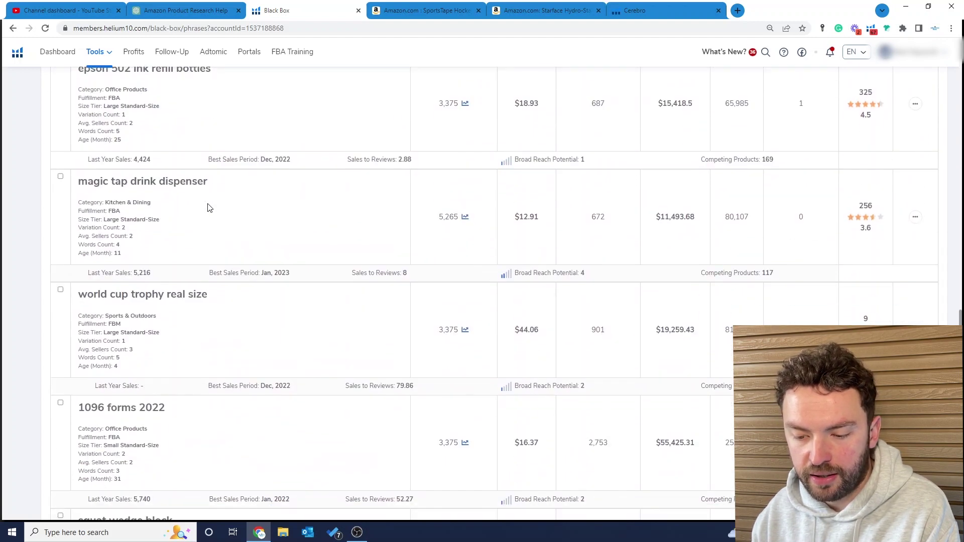
scroll(216, 229, "down", 11)
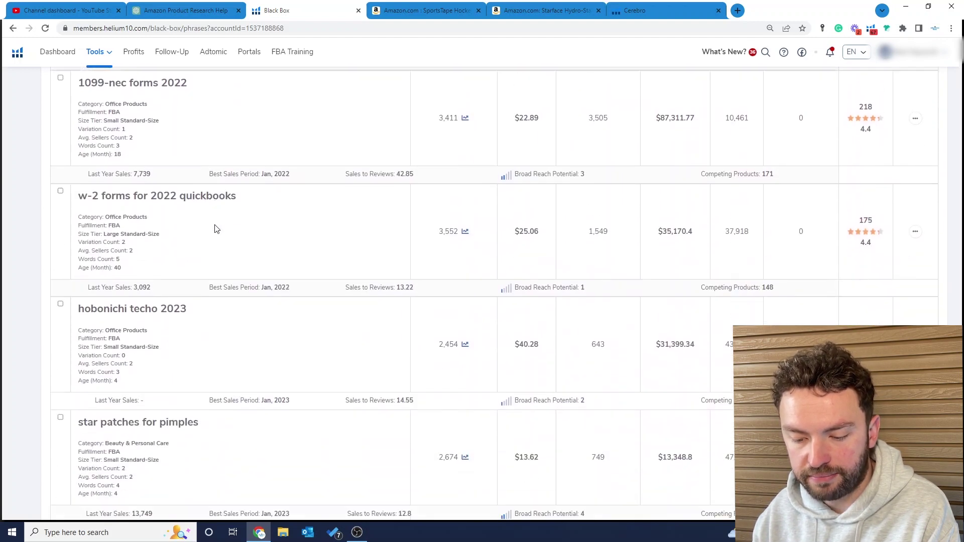
scroll(216, 229, "down", 4)
left_click_drag(202, 245, 91, 242)
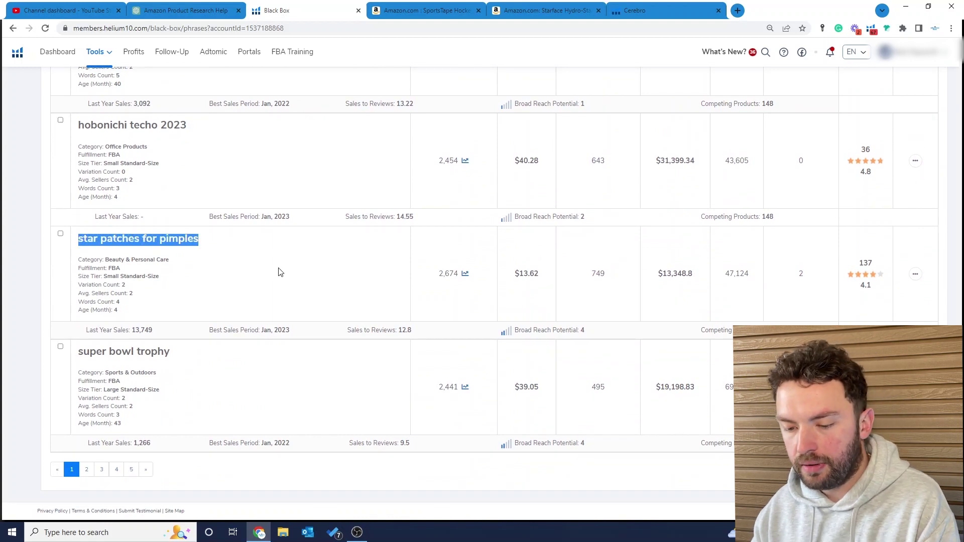
left_click(303, 263)
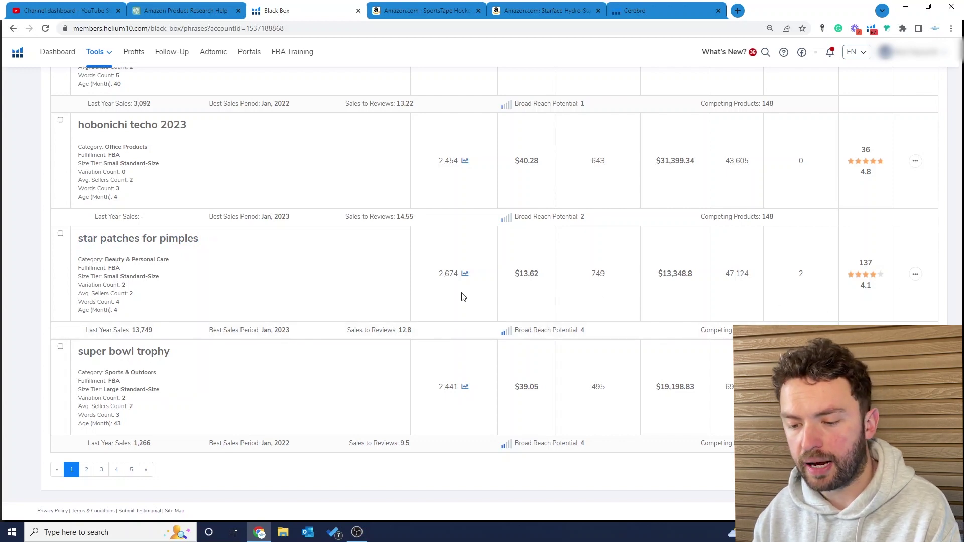
Step: Bring up the actions menu for the clear hockey tape row
scroll(463, 295, "up", 20)
scroll(289, 361, "down", 7)
scroll(288, 361, "down", 3)
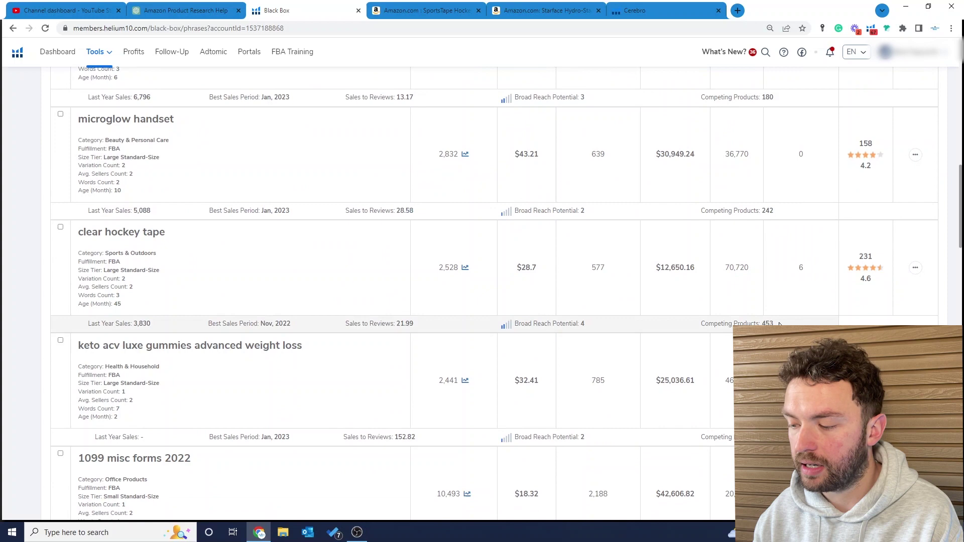
left_click(914, 268)
Step: Browse Amazon results for clear hockey tape, then switch to the SportsTape Hockey Tape Multipack, Clear, 6 Roll page
left_click(886, 287)
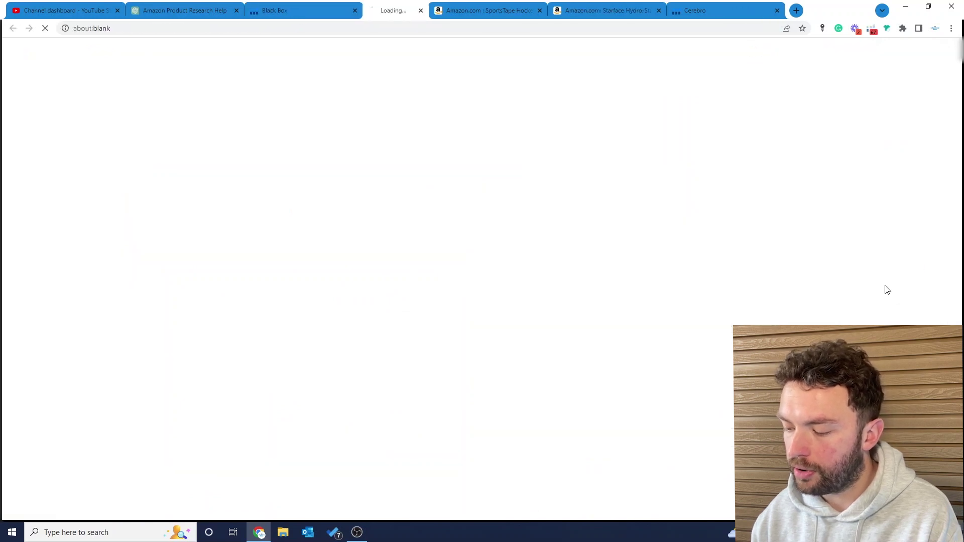
scroll(639, 325, "down", 4)
scroll(639, 326, "down", 1)
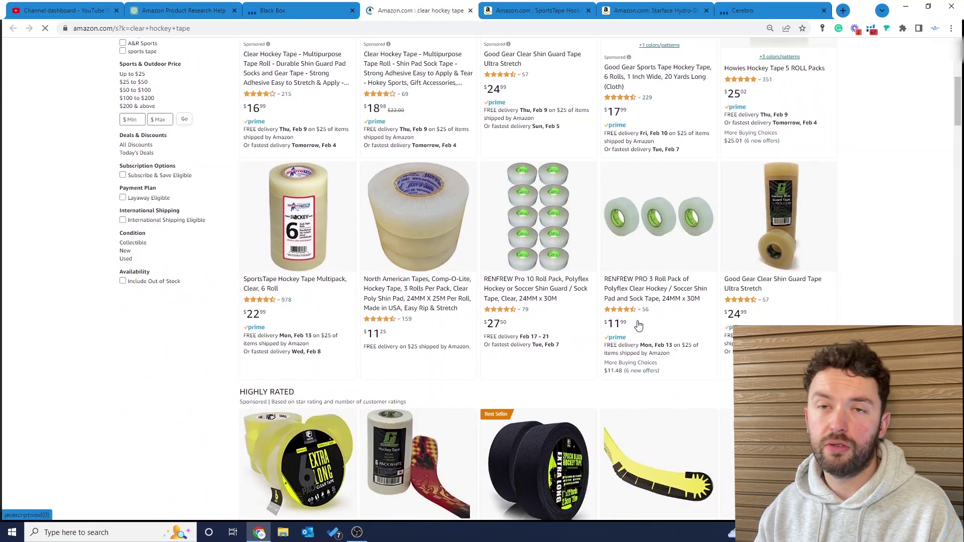
scroll(552, 301, "down", 1)
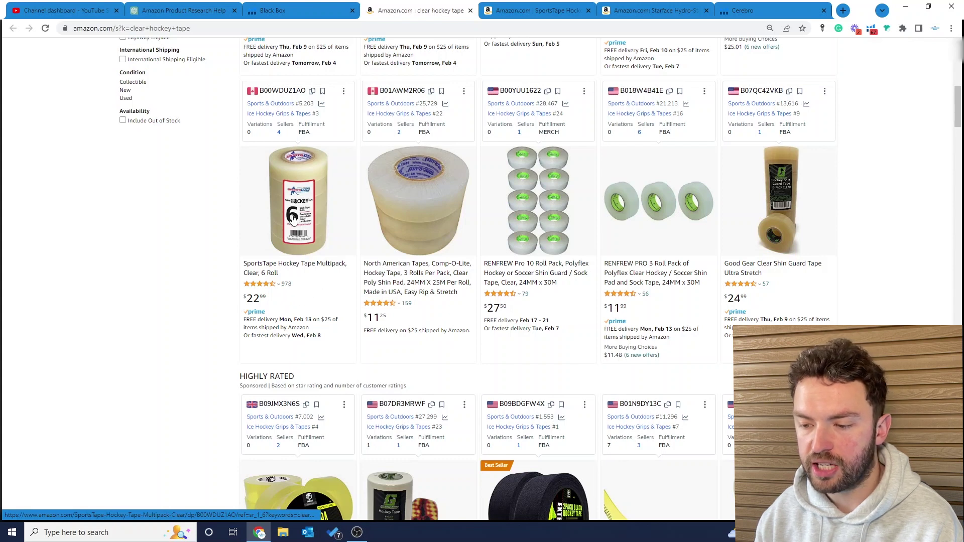
key("ctrl+Tab")
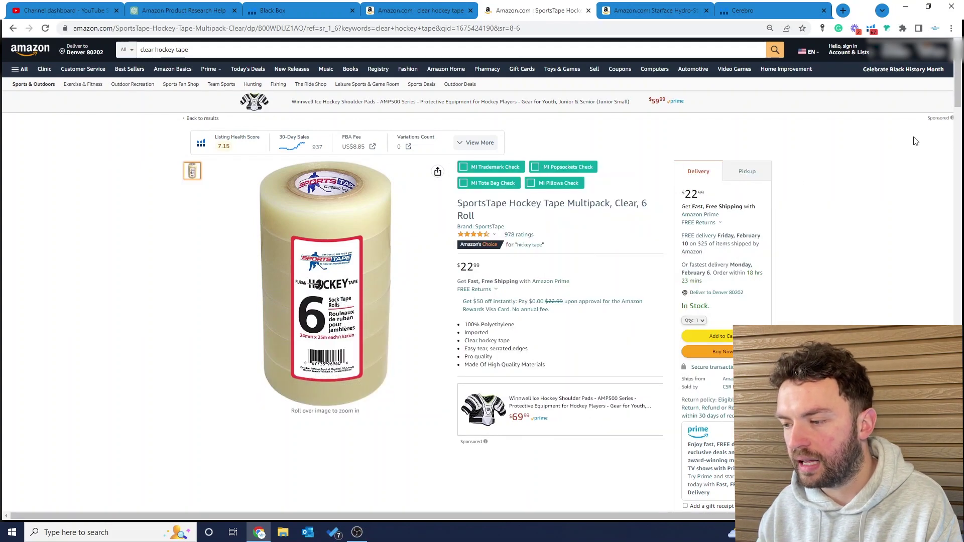
Step: Run Xray on the SportsTape listing (BSR 5,203, 978 reviews), then return to the Black Box tab
left_click(872, 26)
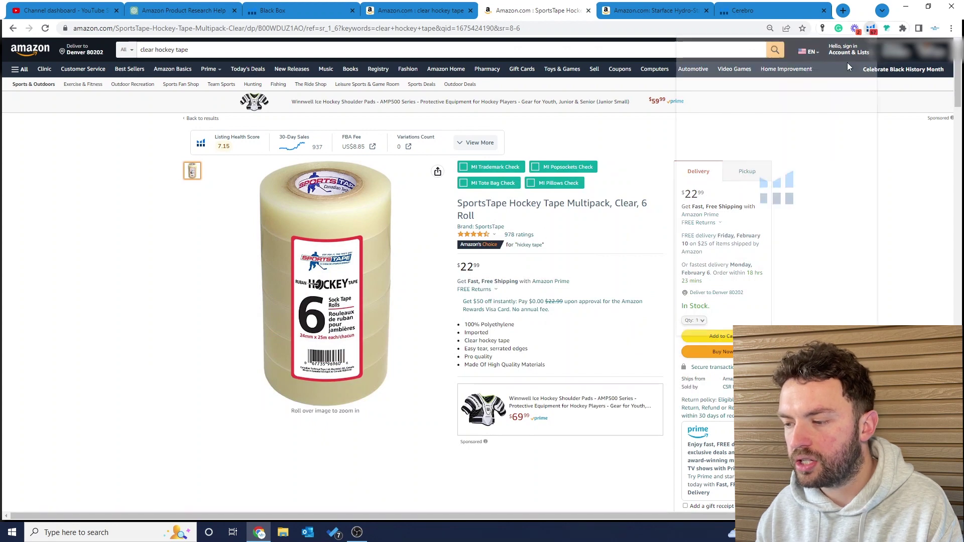
left_click(773, 107)
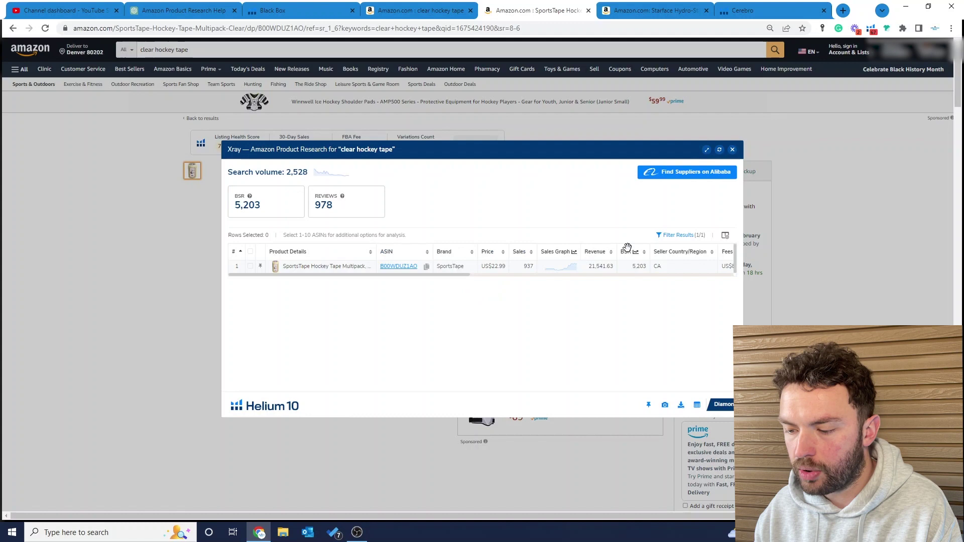
left_click(733, 151)
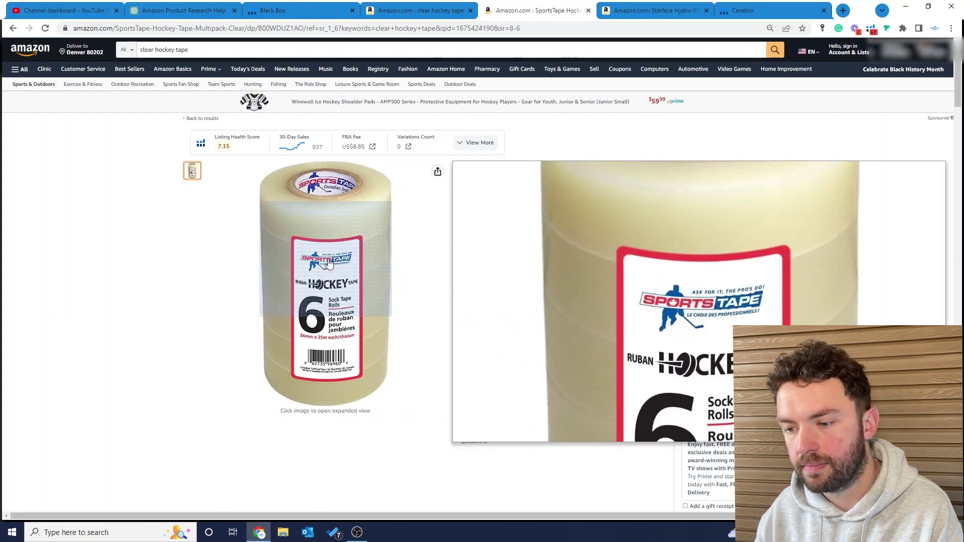
key("ctrl+3")
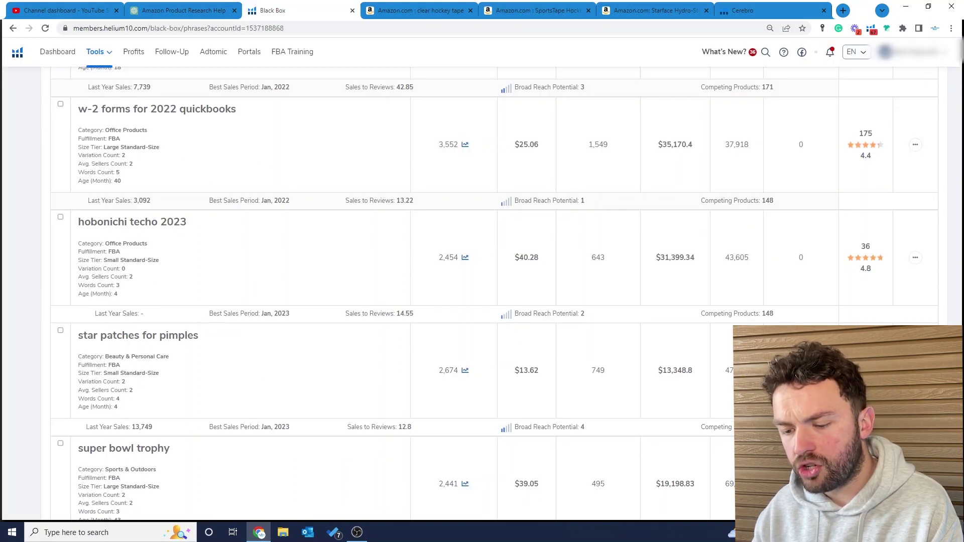
Step: Open and scroll Amazon results for star patches for pimples, led by Mighty Patch and Starface
left_click(138, 335)
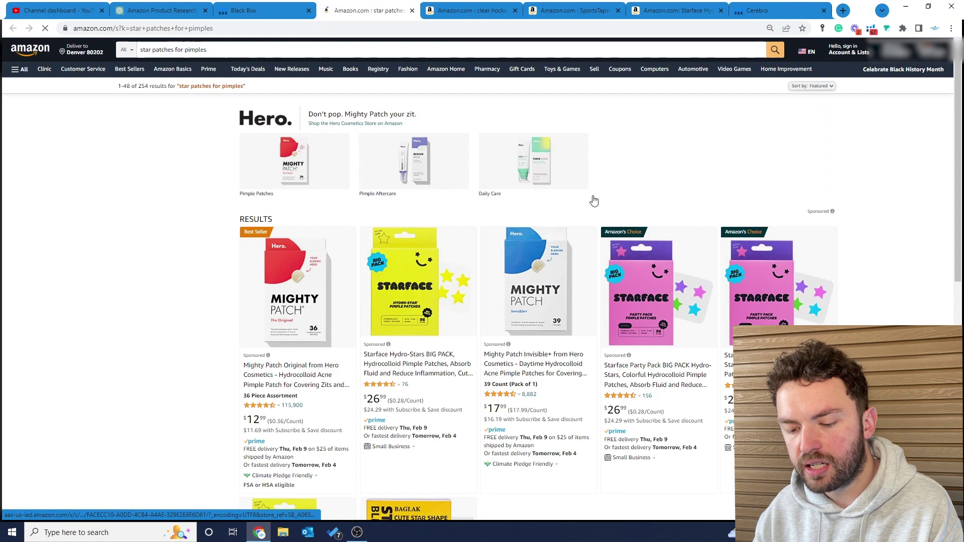
scroll(593, 201, "down", 2)
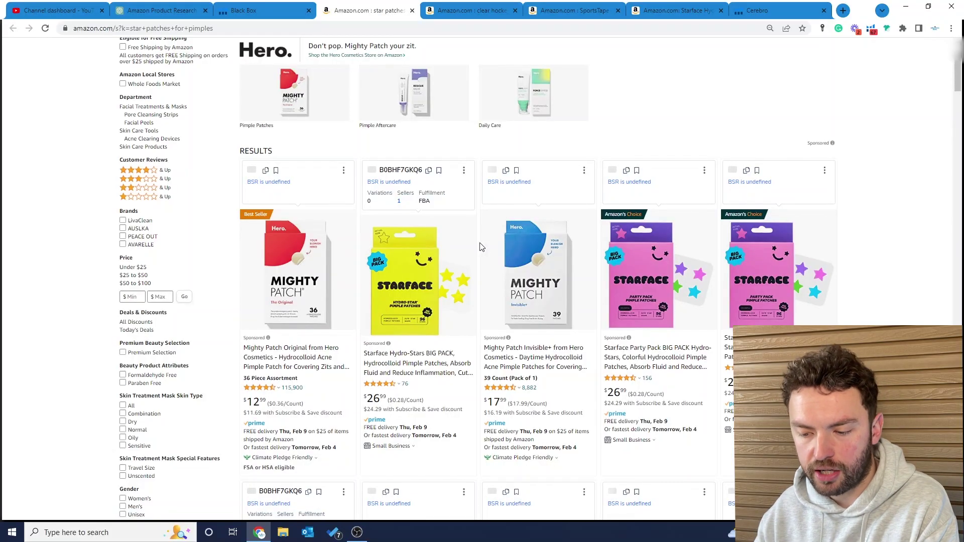
scroll(278, 314, "down", 1)
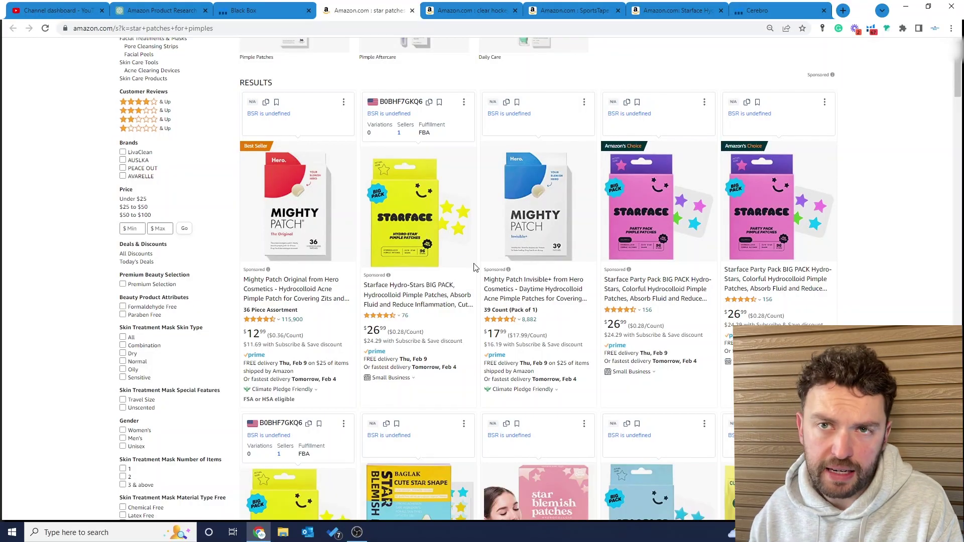
Step: Scroll the star patches for pimples results, reviewing Xray's US$215,022 revenue and 2,674 search volume
scroll(435, 267, "down", 4)
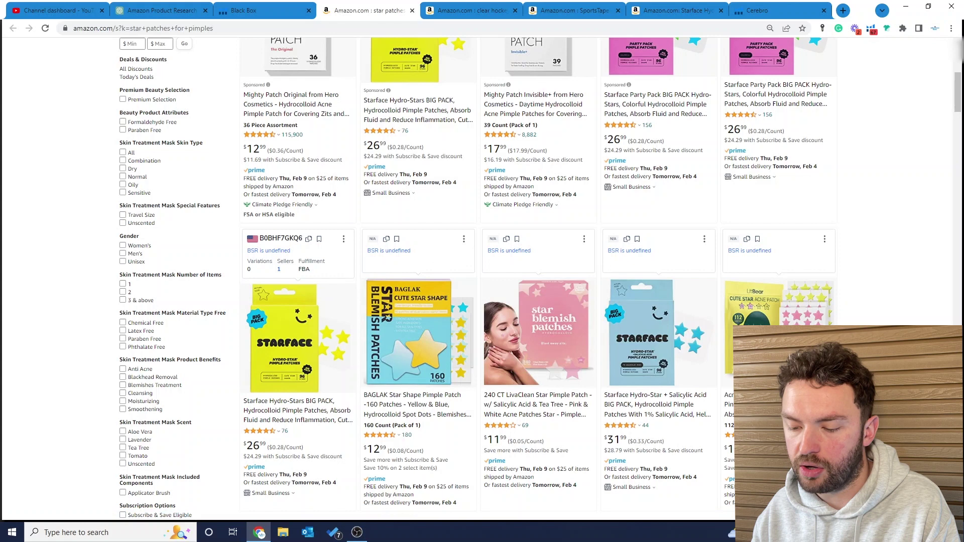
scroll(838, 304, "up", 2)
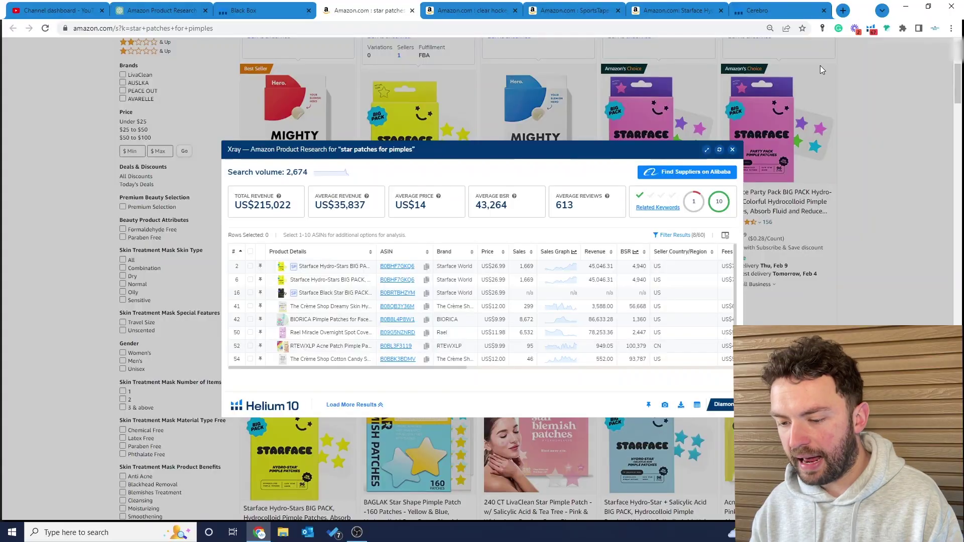
Step: Switch to the Starface Hydro-Stars BIG PACK product page ($26.99, 96 count)
left_click(643, 10)
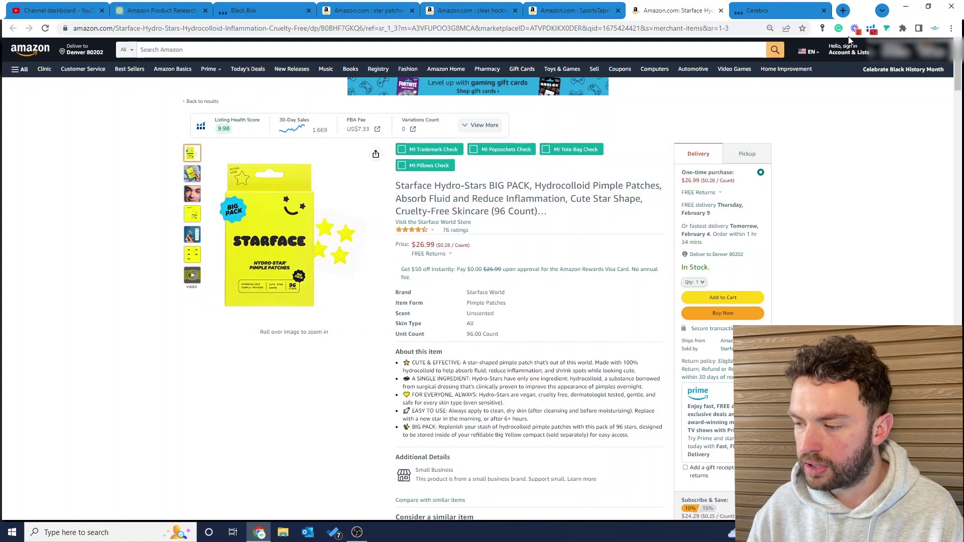
Step: Run Xray on the Starface listing, glance back at SportsTape, then go to the ChatGPT research chat
left_click(871, 29)
left_click(816, 109)
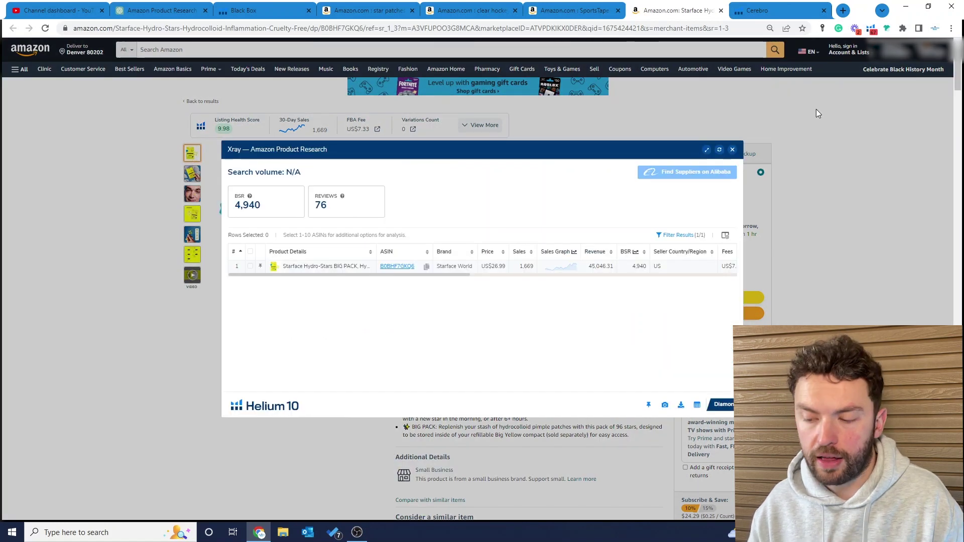
left_click(732, 149)
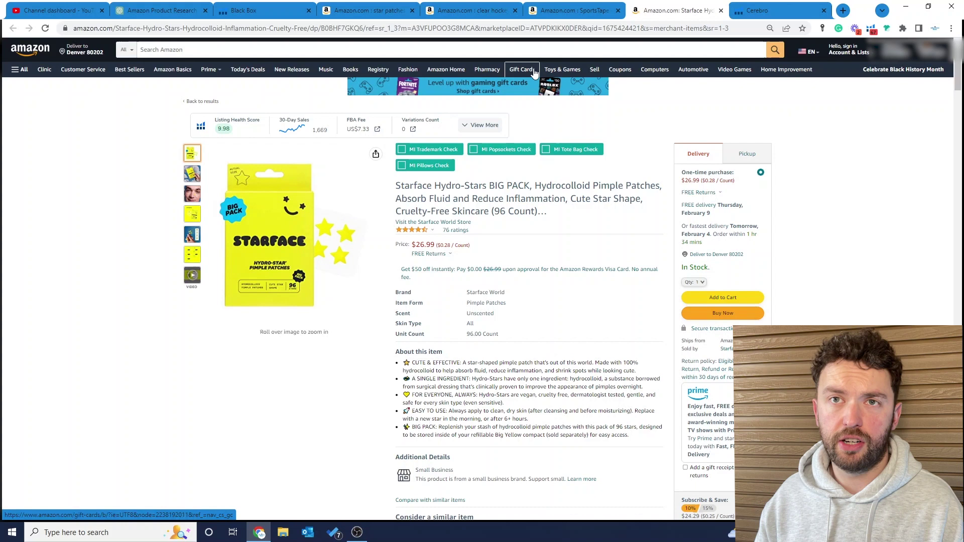
left_click(567, 12)
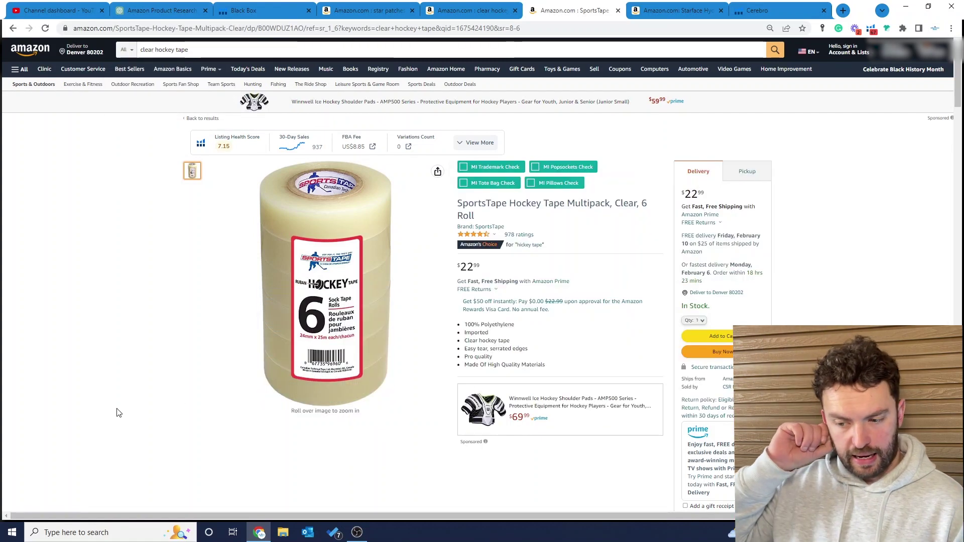
left_click(167, 12)
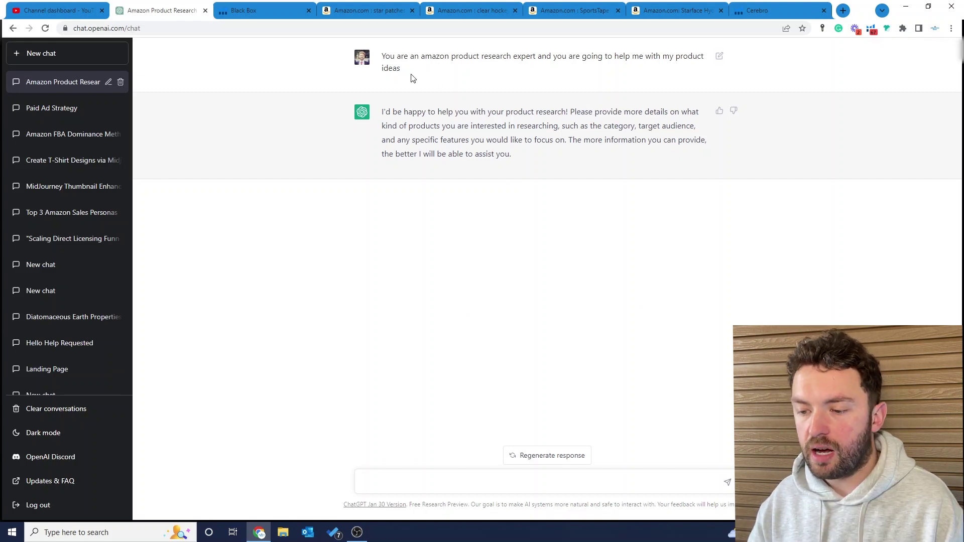
Step: Highlight the opening expert-role prompt in the ChatGPT product research chat
left_click_drag(411, 76, 383, 59)
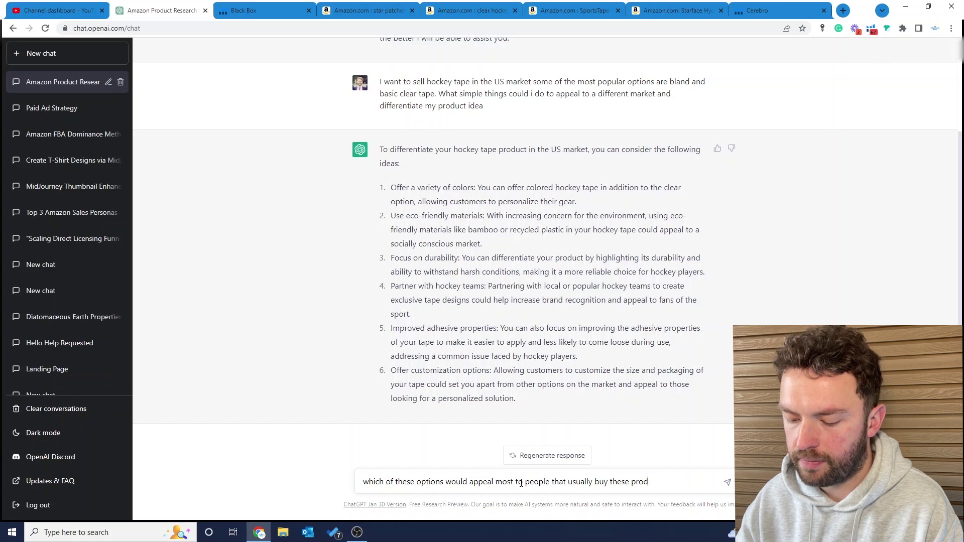
Step: Send the follow-up asking which hockey tape differentiation ideas appeal most to buyers
key("Return")
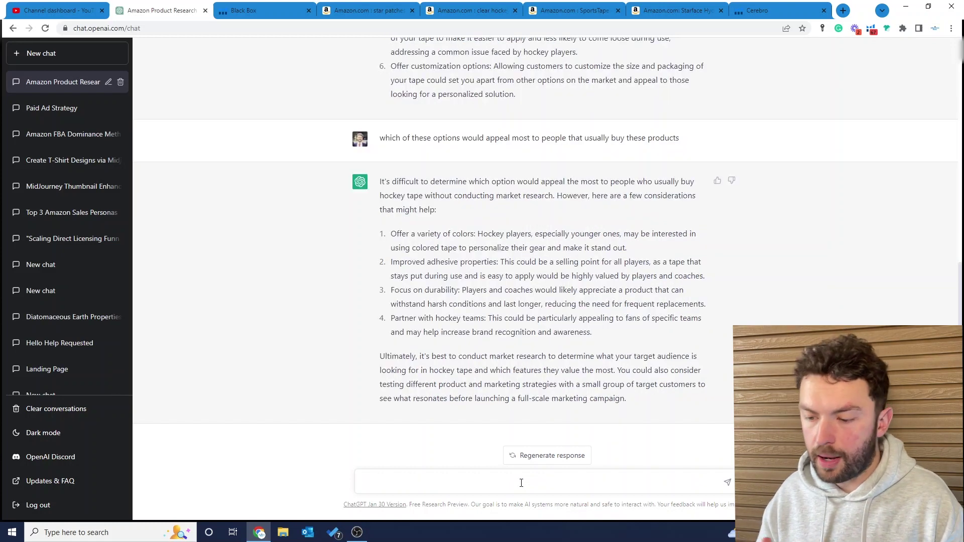